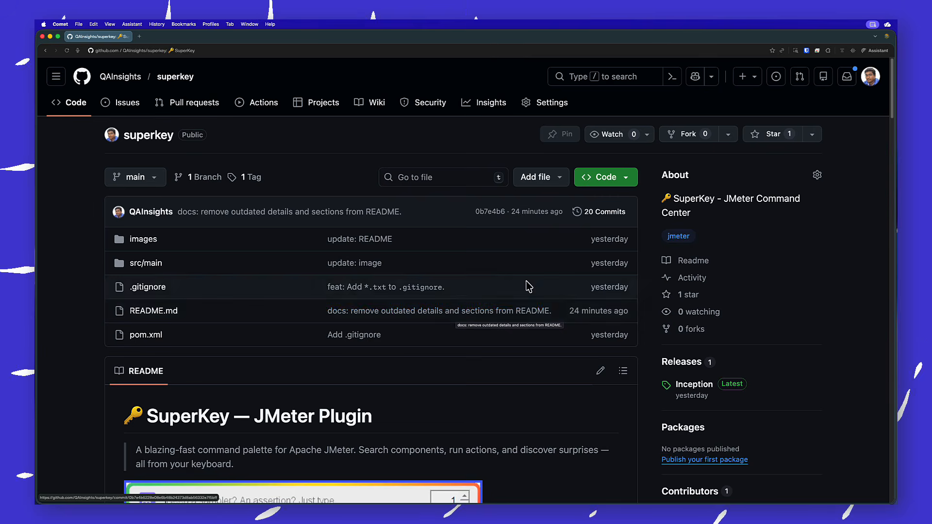
Step: Review the SuperKey repository README from the introduction through the features, Installation and Quick Start sections
double_click(693, 199)
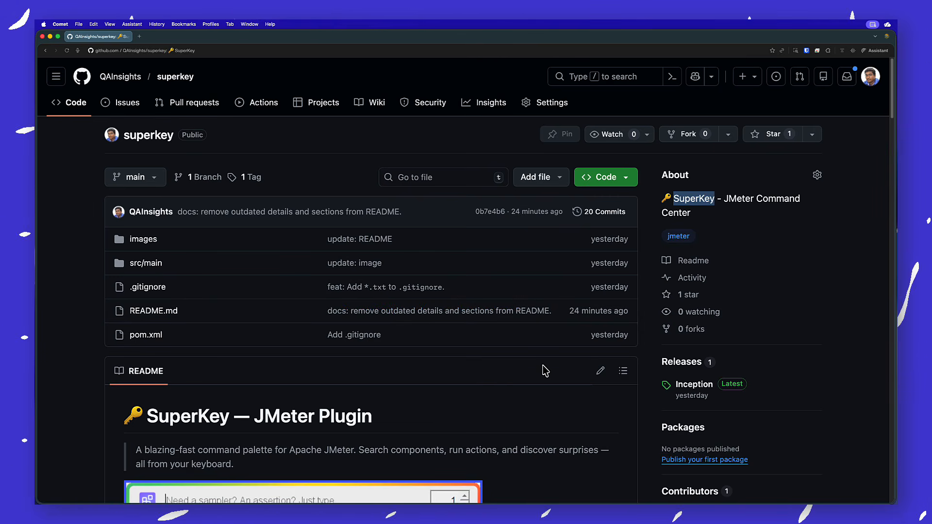
scroll(545, 371, down, 5)
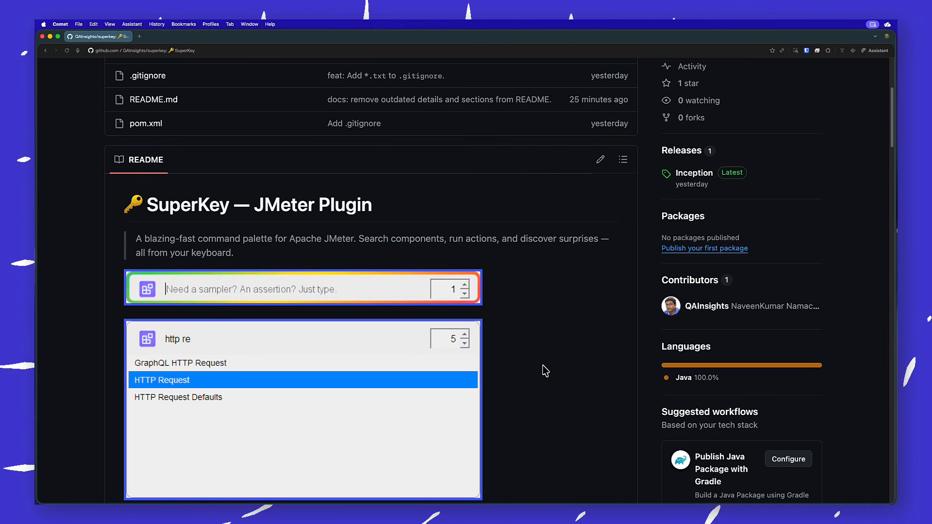
scroll(545, 370, down, 3)
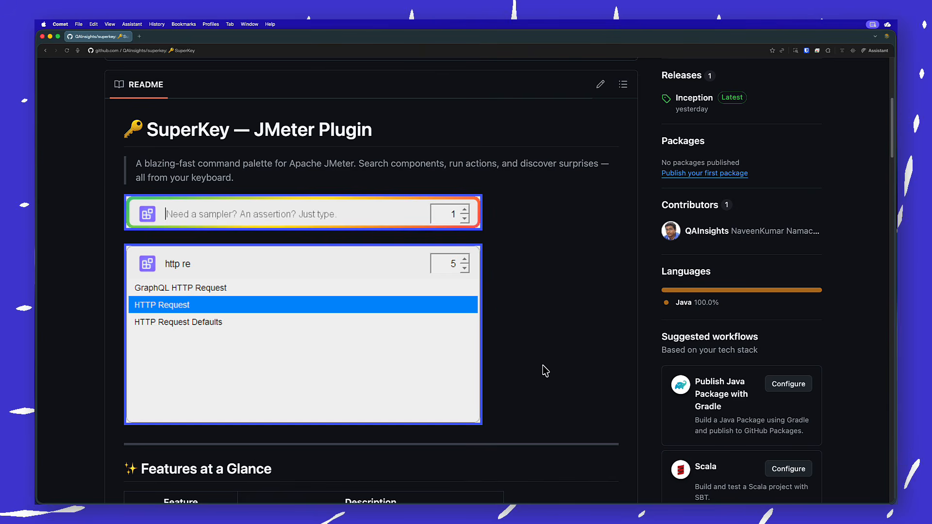
scroll(545, 371, down, 6)
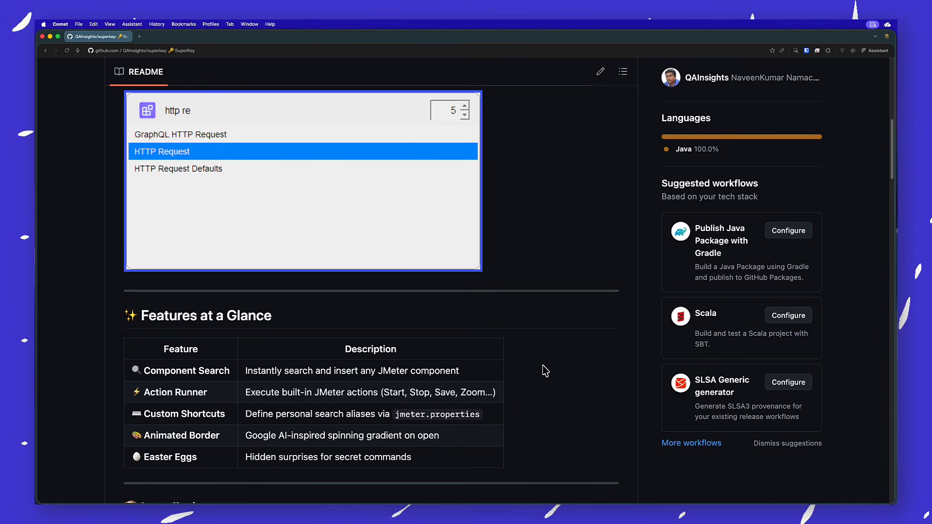
scroll(545, 371, down, 1)
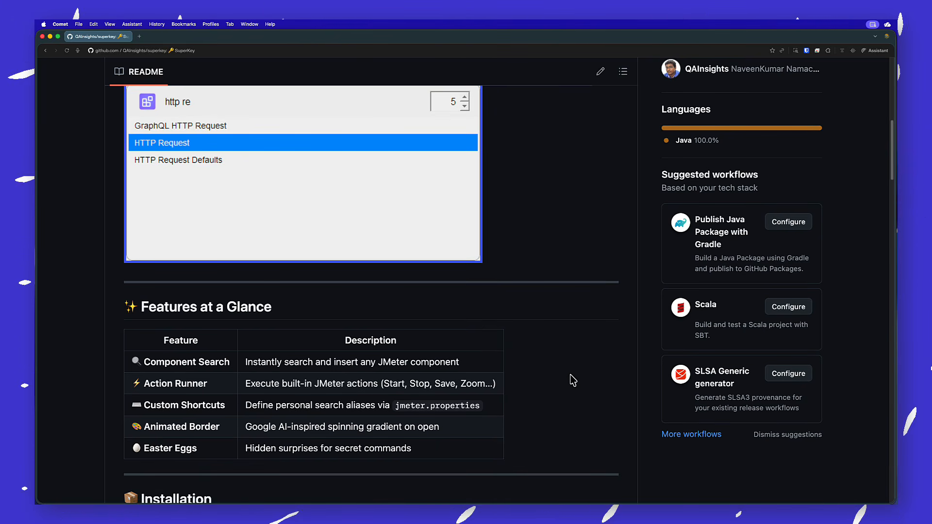
scroll(573, 380, down, 9)
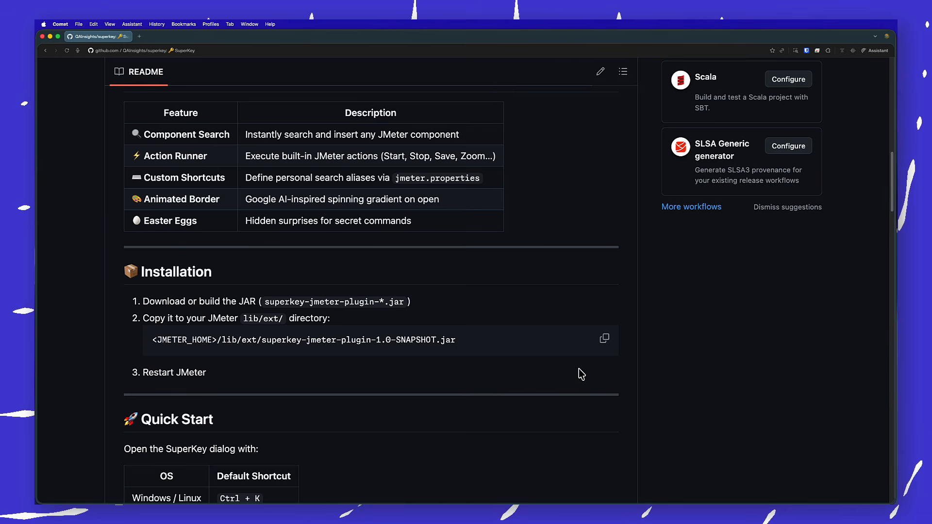
scroll(581, 373, down, 5)
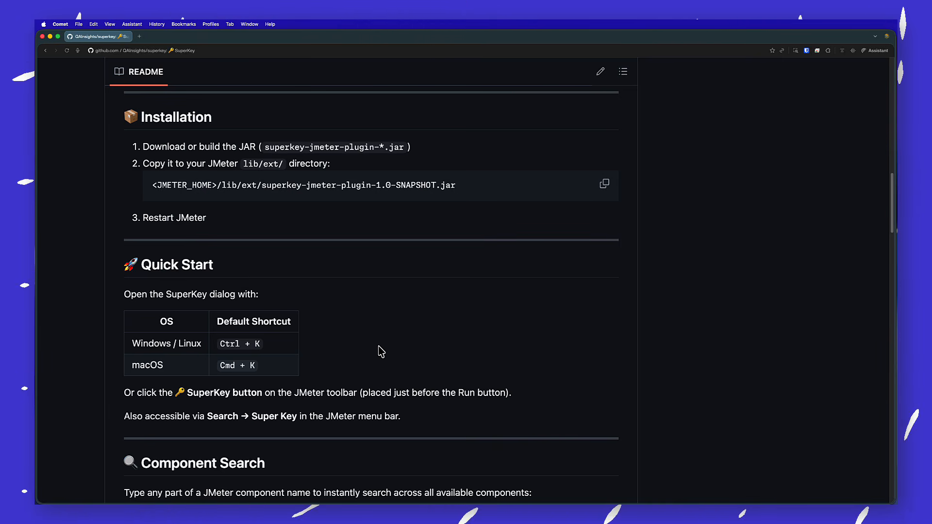
scroll(381, 352, down, 7)
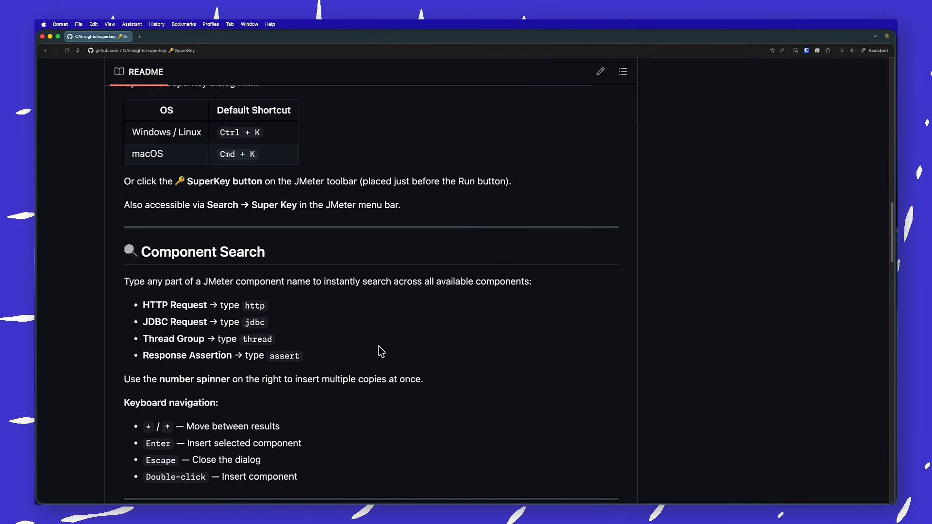
Step: Read the README sections on component search, the JMeter Action Runner, custom shortcuts, dialog behaviour and Easter eggs
scroll(381, 351, down, 4)
scroll(381, 352, down, 2)
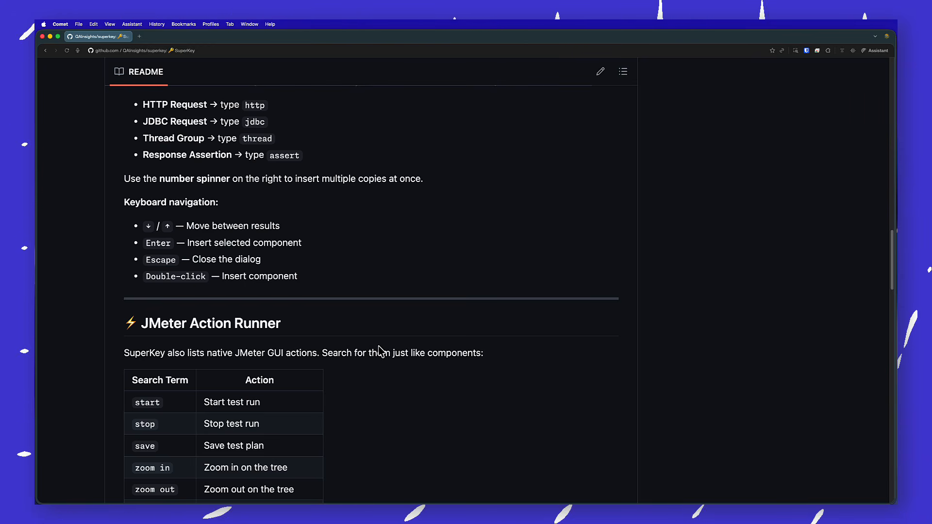
scroll(379, 347, down, 3)
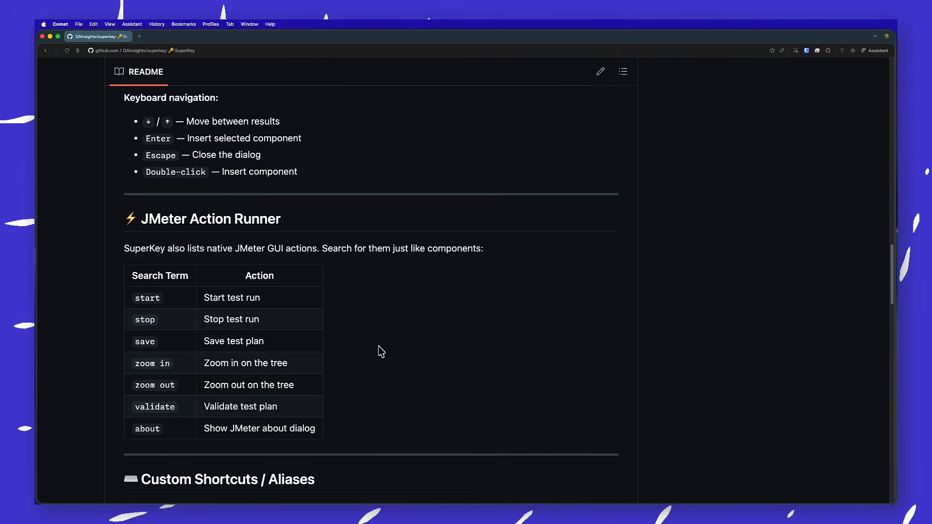
scroll(381, 351, down, 1)
scroll(381, 352, down, 6)
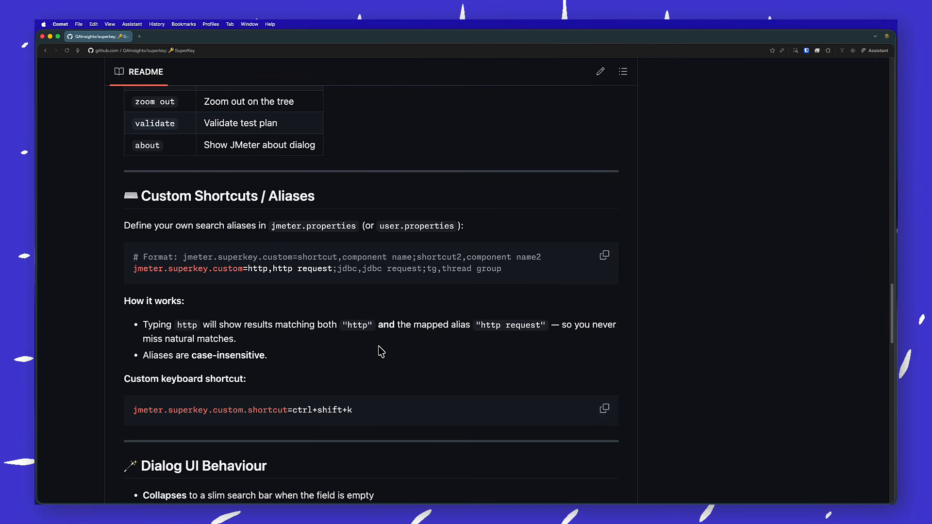
scroll(381, 352, down, 12)
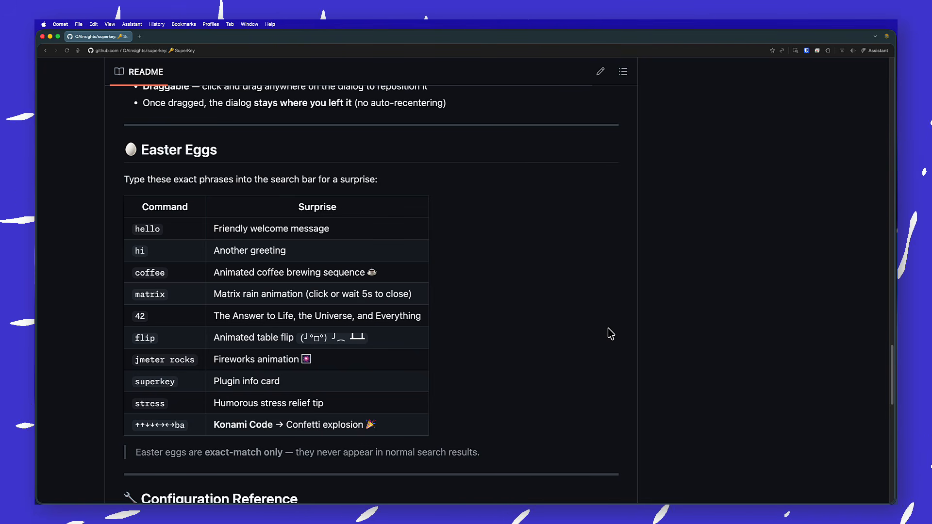
scroll(588, 348, down, 6)
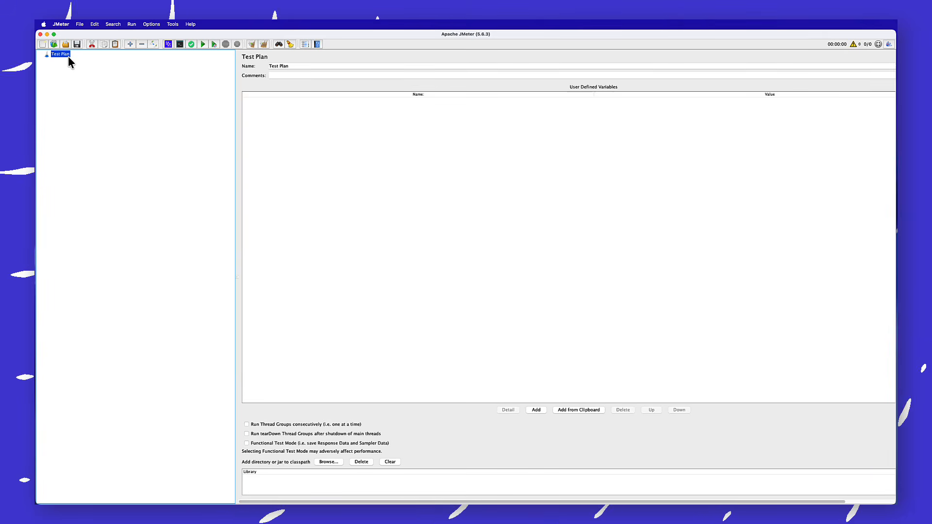
Step: Switch to JMeter and add a Thread Group to the Test Plan
right_click(68, 57)
mouse_move(107, 61)
mouse_move(175, 60)
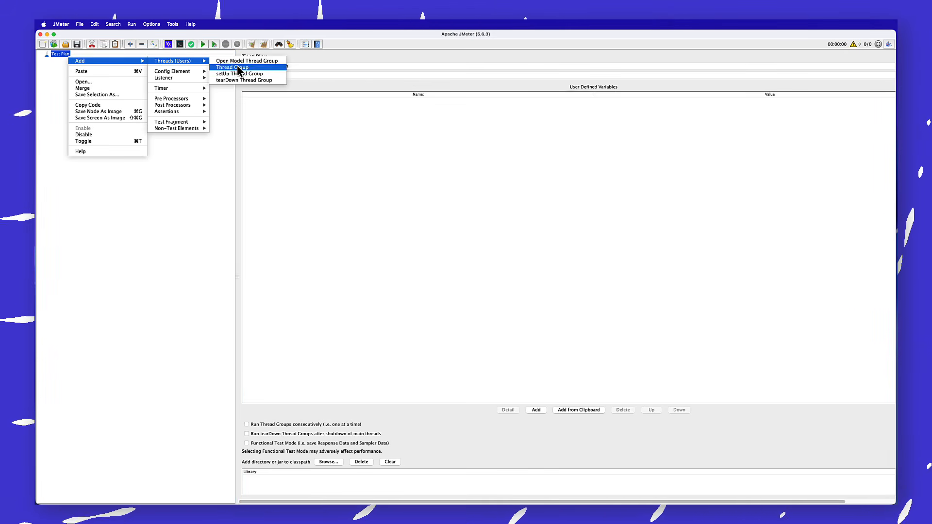
click(237, 69)
Step: Add an HTTP Request sampler under the Thread Group
right_click(81, 61)
mouse_move(107, 65)
mouse_move(187, 64)
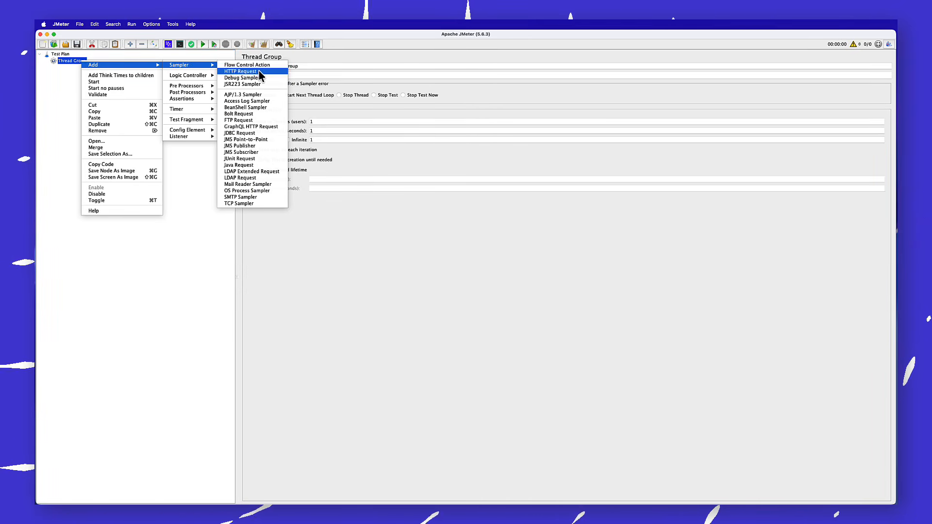
click(240, 71)
Step: Add a Response Assertion under the HTTP Request
right_click(82, 67)
mouse_move(106, 71)
mouse_move(187, 72)
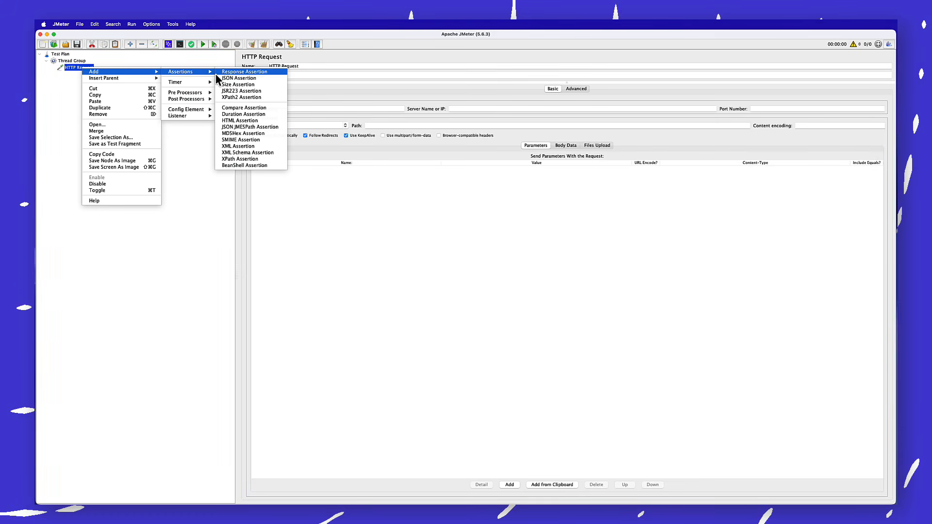
click(240, 73)
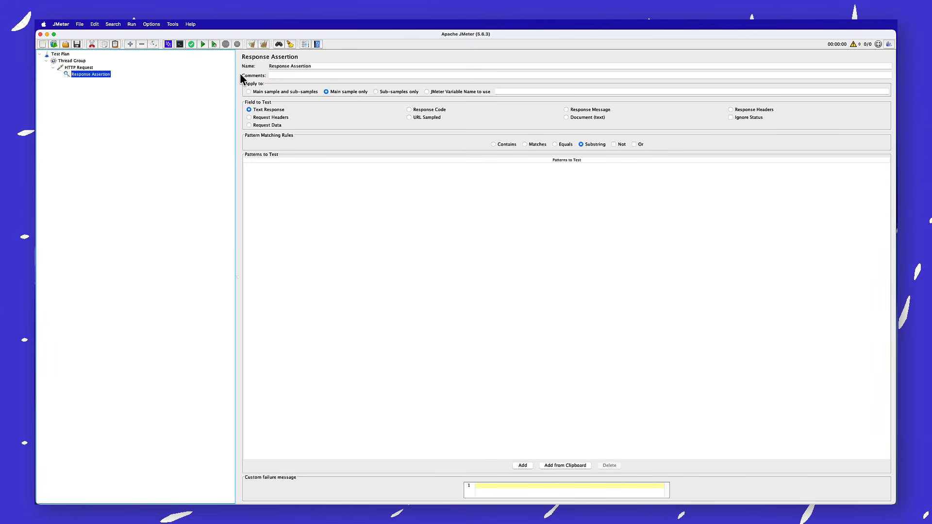
Step: Start a new empty test plan without saving the current one
click(152, 24)
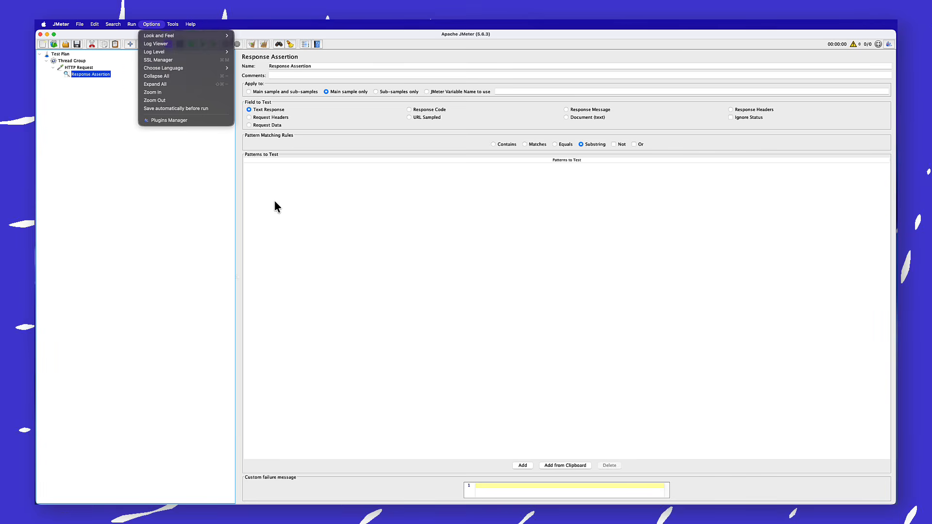
key(Escape)
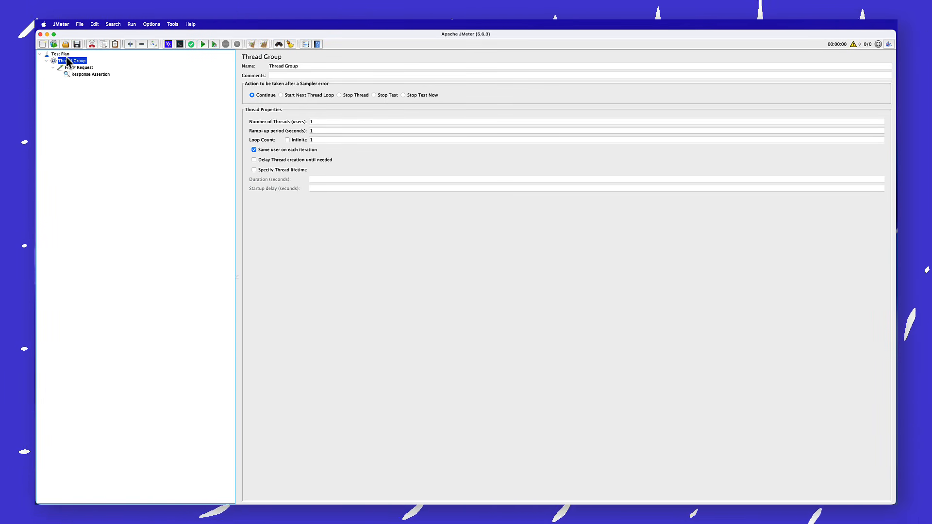
click(43, 45)
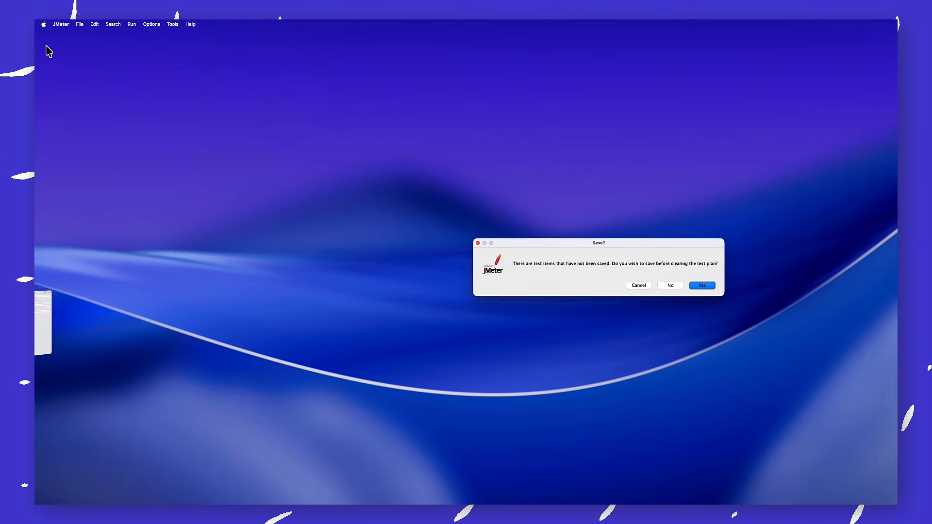
click(658, 285)
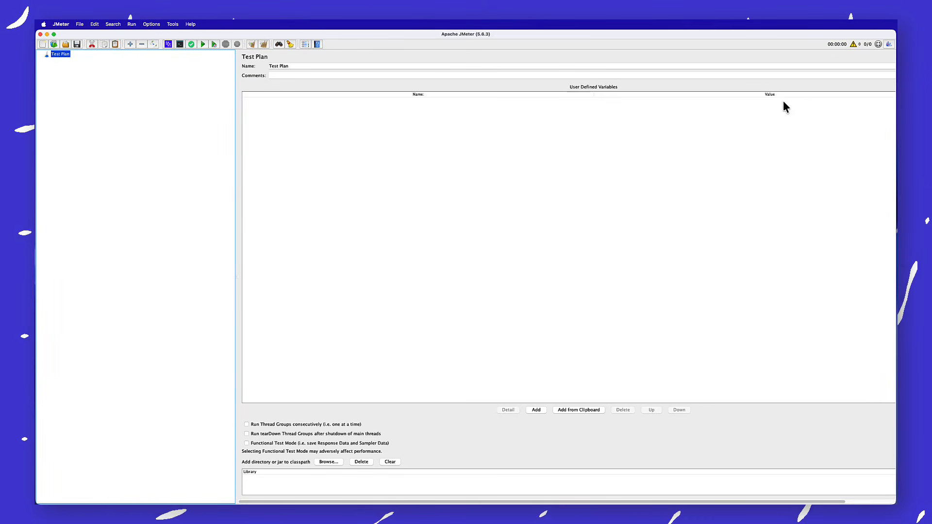
Step: Find the available plugin "SuperKey - JMeter Command Center" in the Plugins Manager, install version 1.0.0 and restart JMeter
click(888, 44)
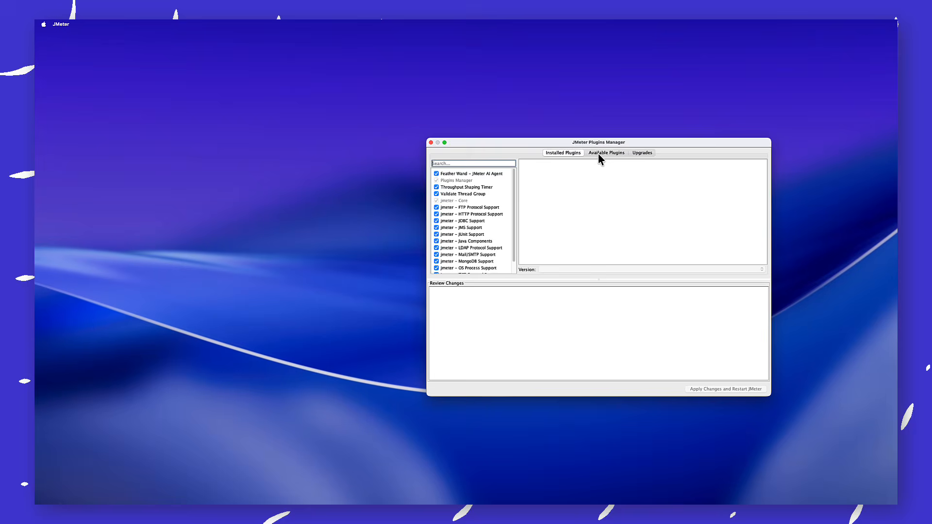
click(598, 154)
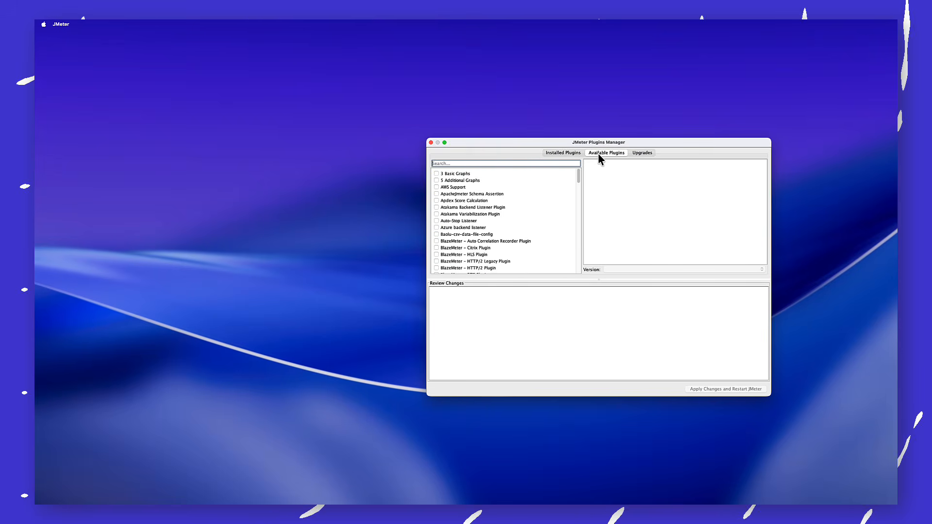
click(485, 163)
text(super)
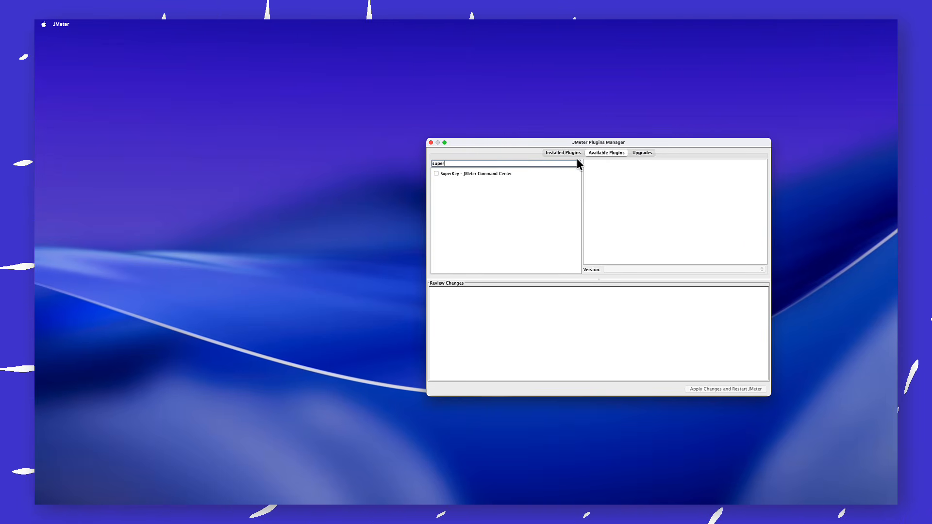
click(437, 174)
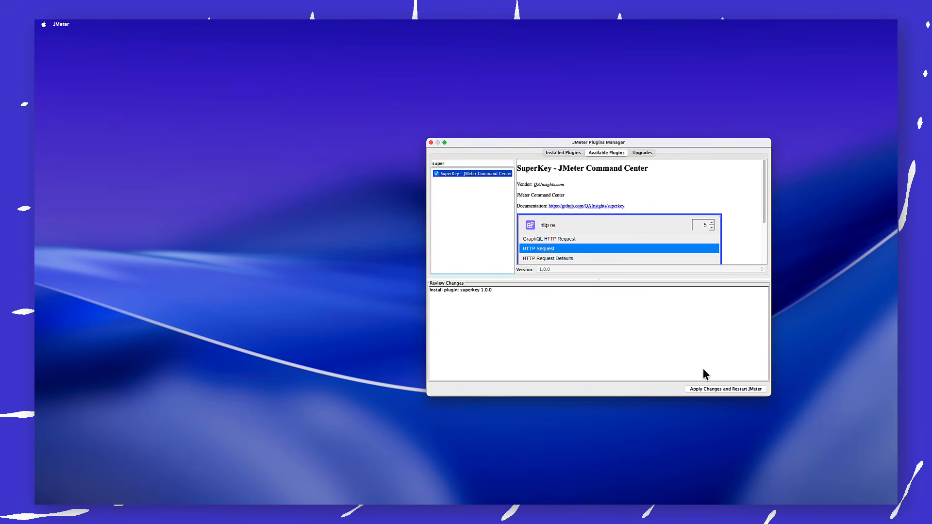
click(712, 390)
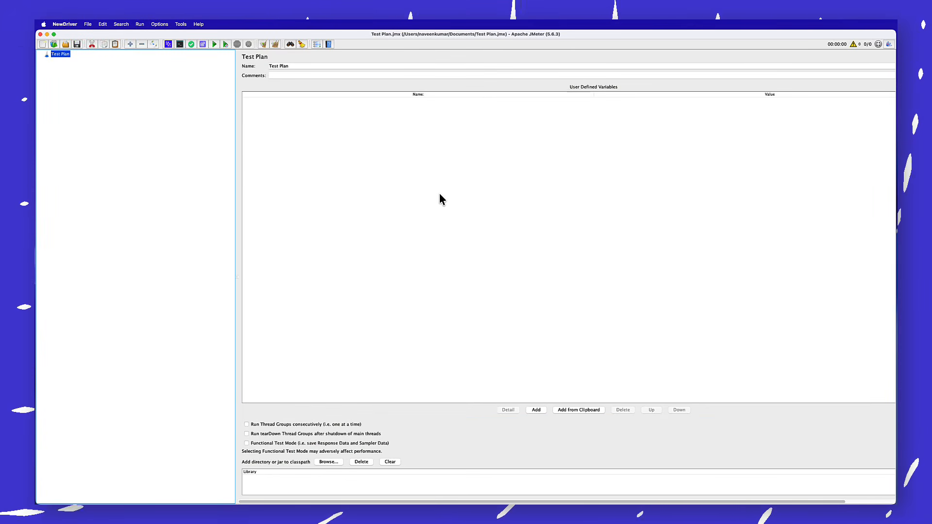
Step: Use the SuperKey palette to search for "thre" and insert a Thread Group into the Test Plan
key(alt+space)
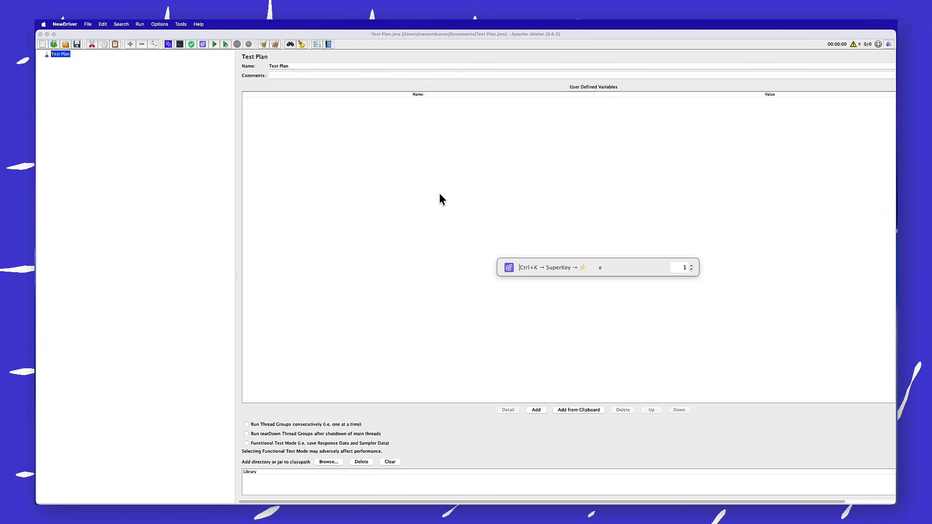
text(thre)
key(Down)
key(Down)
key(Down)
key(Down)
key(Down)
key(Down)
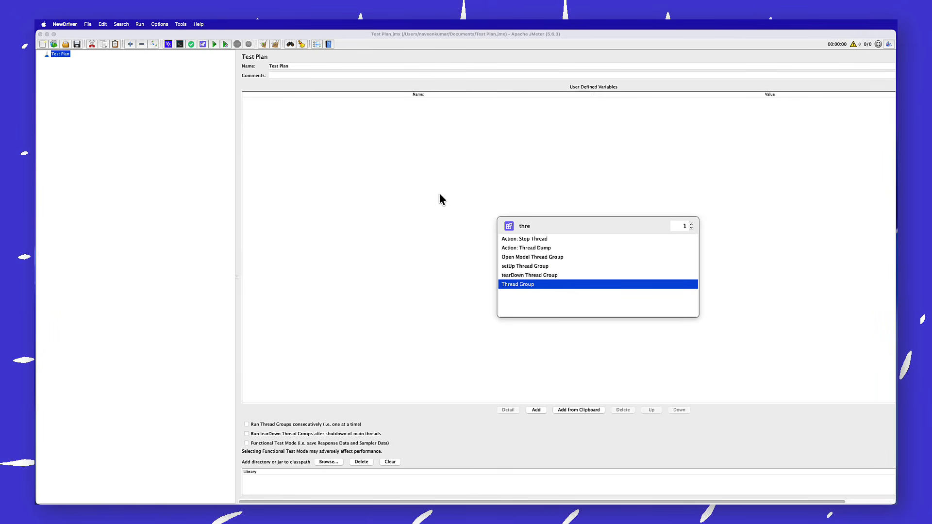
key(Return)
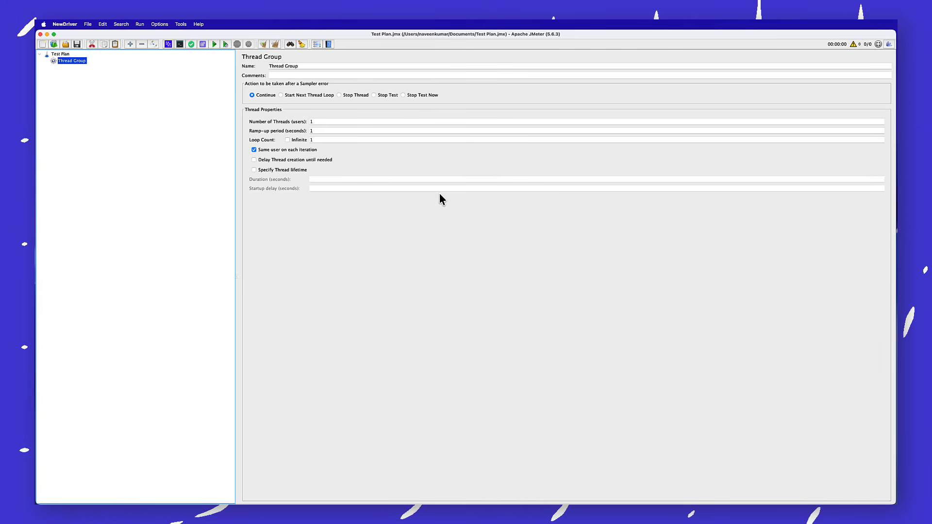
Step: Use the SuperKey palette to search for "reques" and insert 5 HTTP Request samplers under the Thread Group
key(ctrl+space)
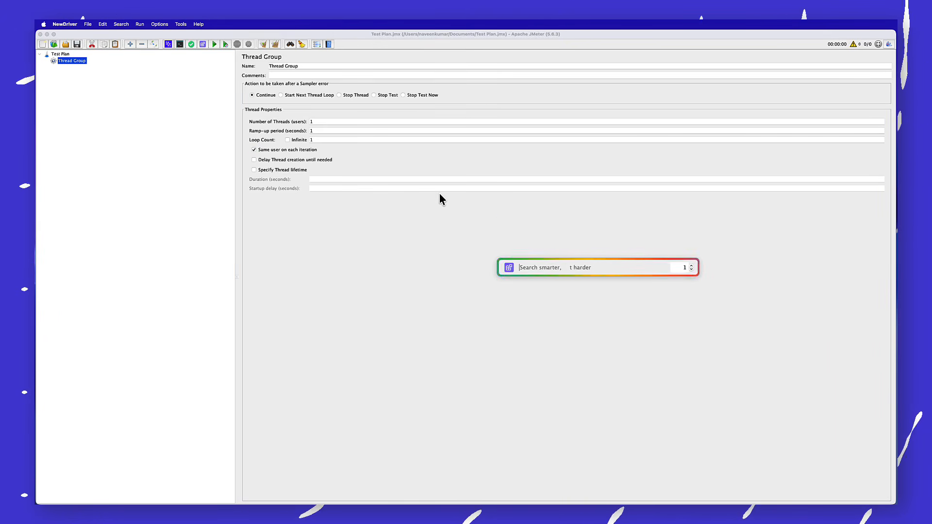
text(reques)
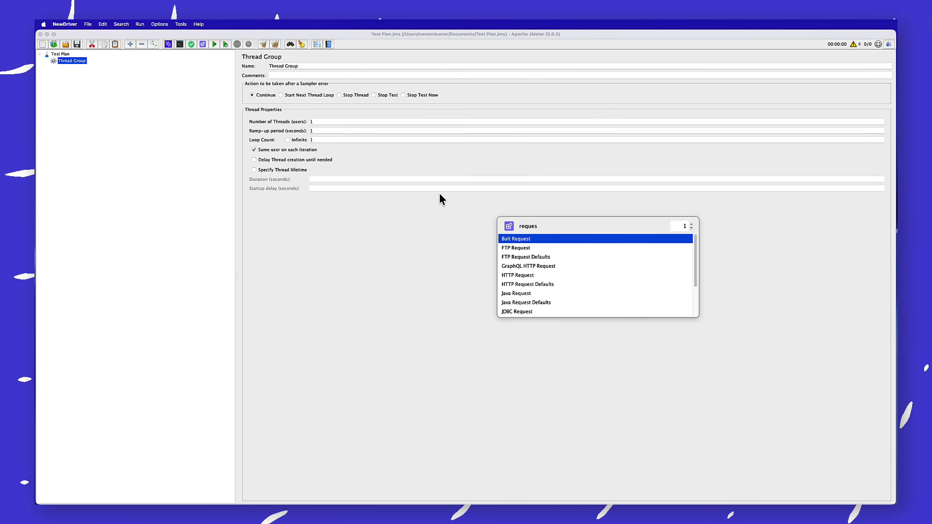
key(Down)
key(Down)
key(Down)
key(Down)
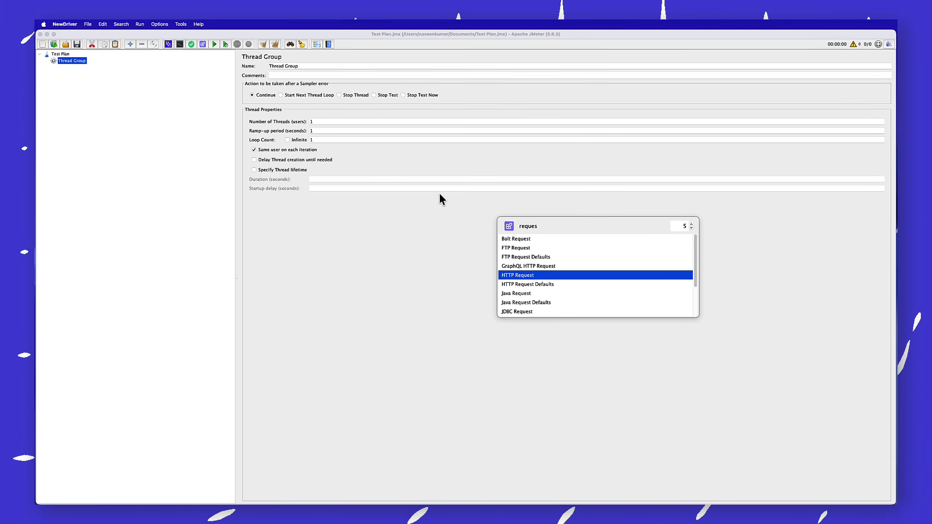
key(Return)
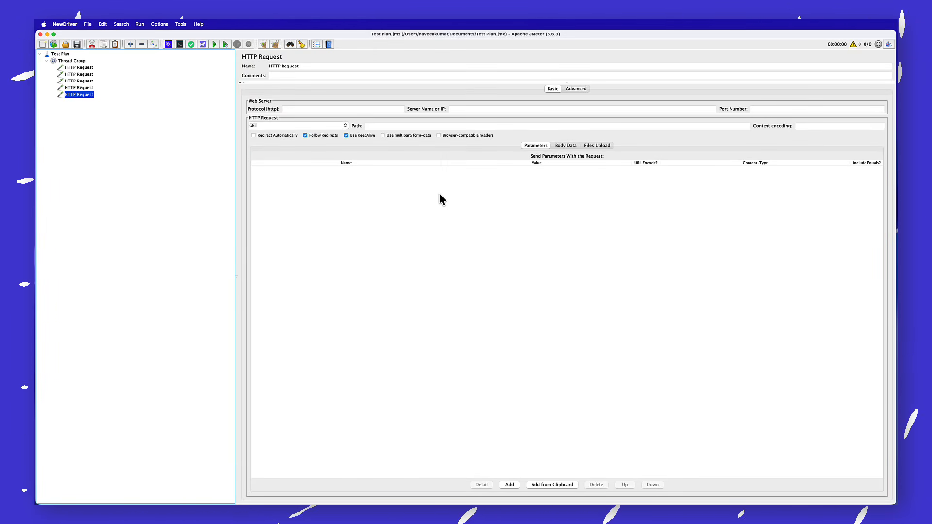
Step: Use the SuperKey palette to search for "asser" and insert a Compare Assertion under the last HTTP Request
key(super+k)
text(as)
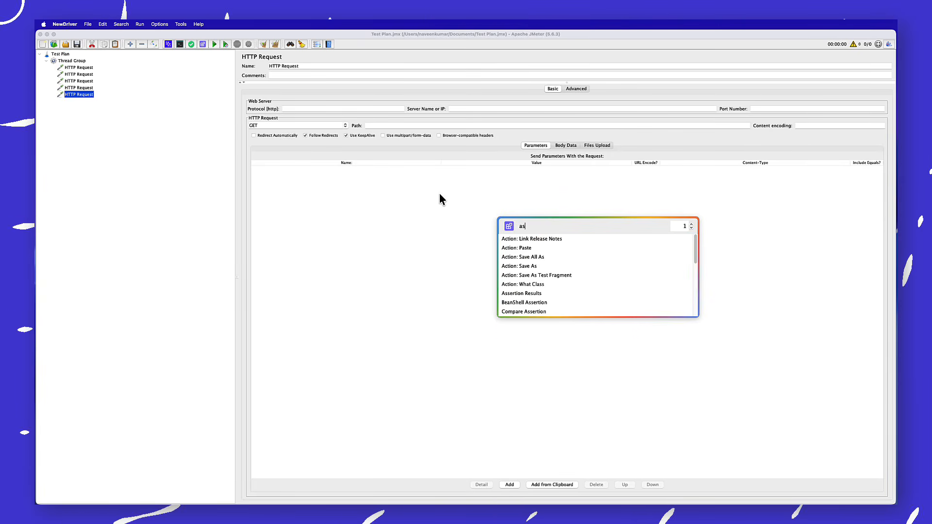
text(ser)
key(Down)
key(Down)
key(Down)
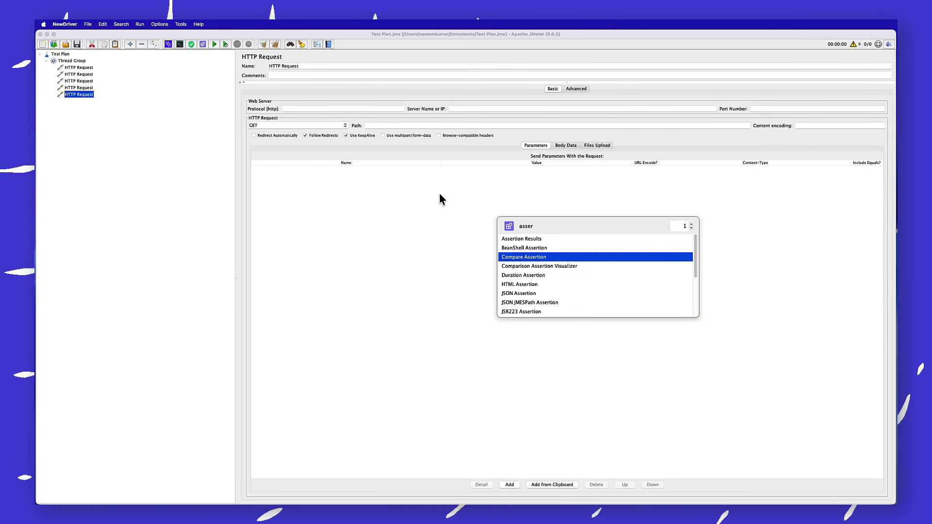
key(Return)
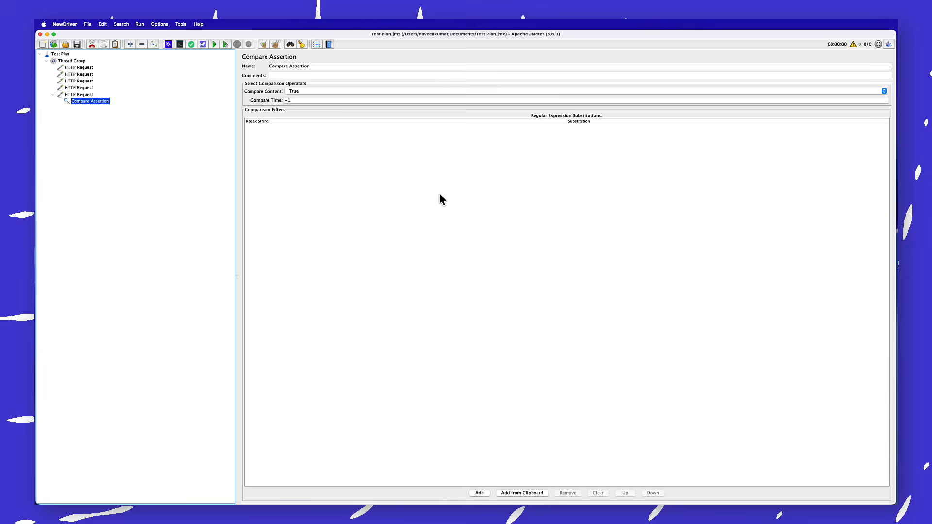
Step: Search the SuperKey palette for "ssl", open the Sslmanager action's client certificate selection and cancel it
key(super+k)
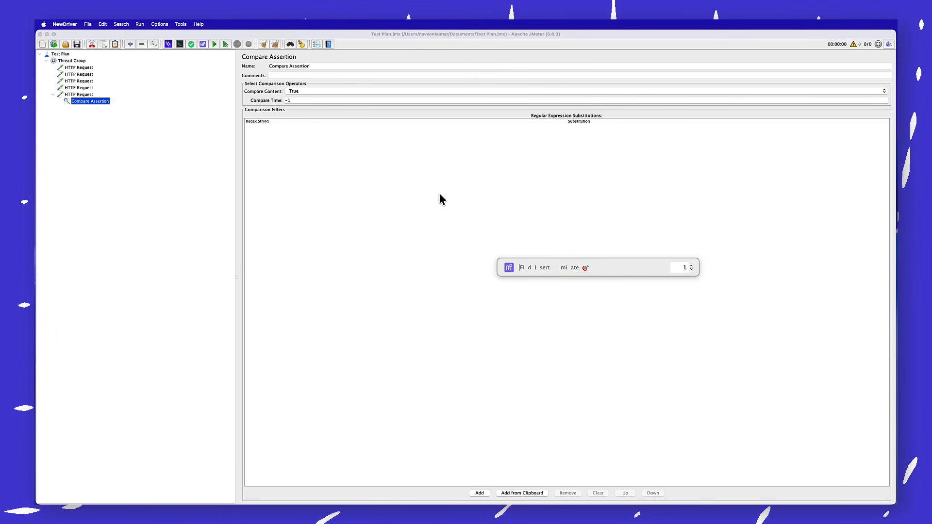
text(ssl)
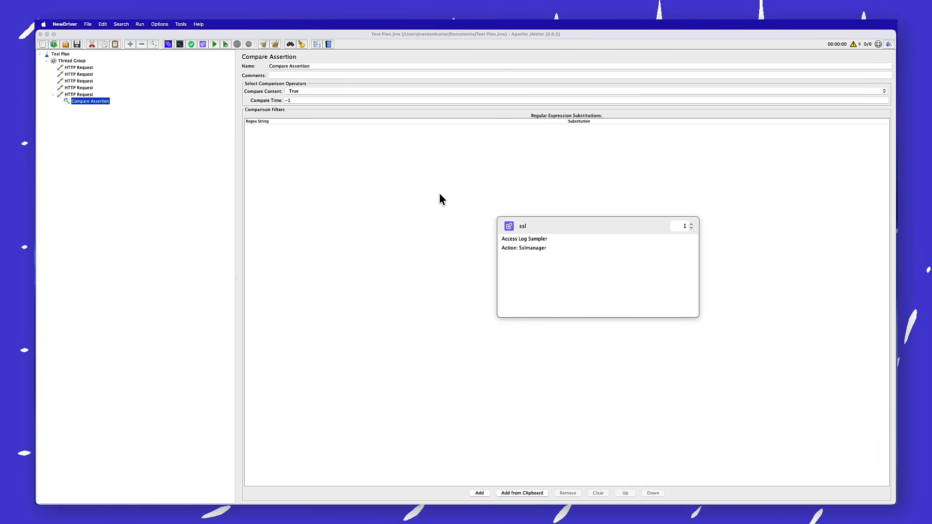
key(Down)
key(Return)
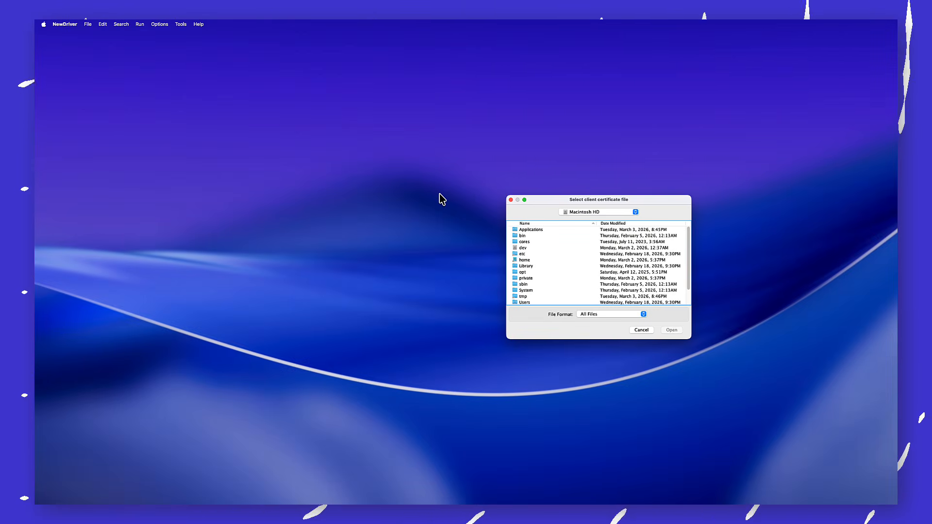
key(Escape)
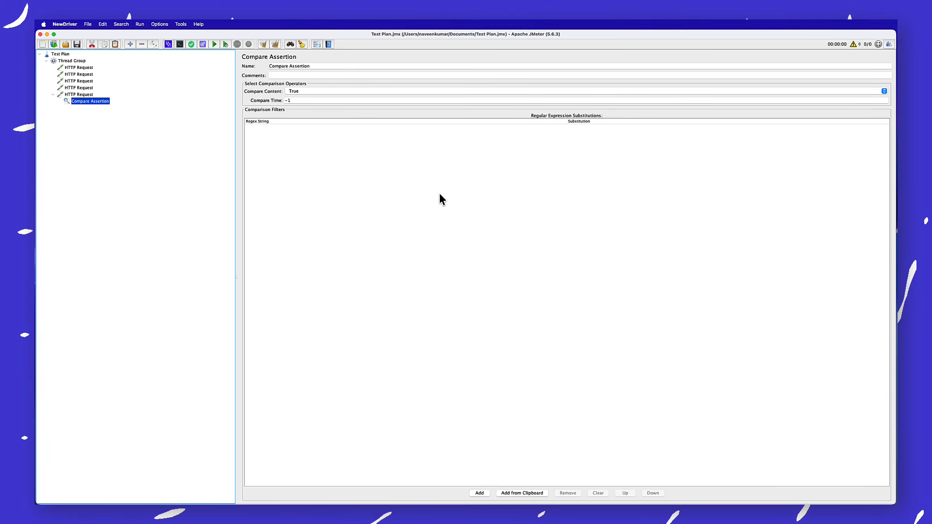
Step: Select the Thread Group and start it with the SuperKey action "Run Tg", searching for "ru"
key(Up)
key(Up)
key(Up)
key(Up)
key(Up)
key(Up)
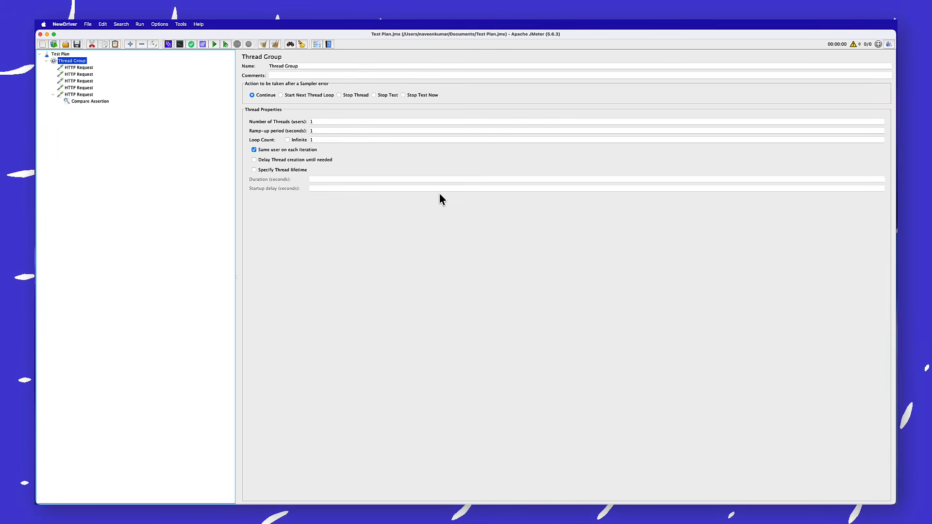
key(super+shift+p)
text(ru)
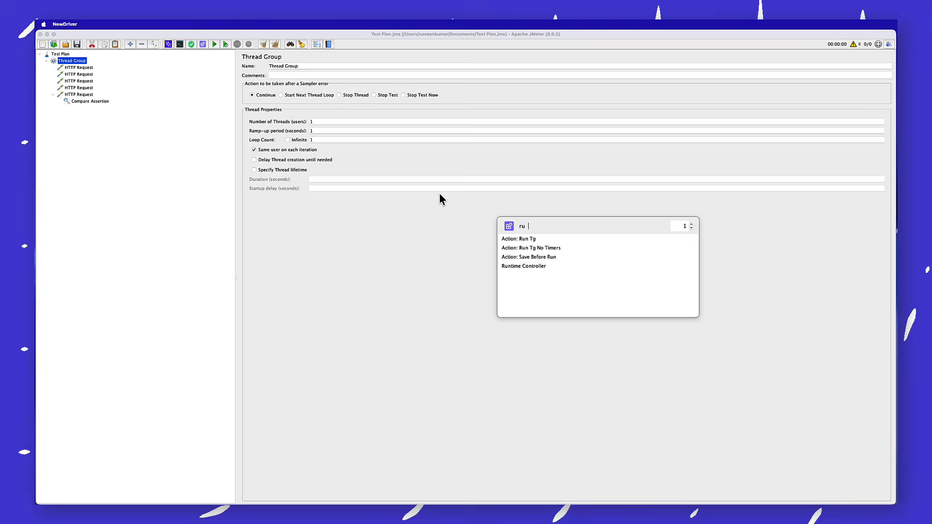
key(Down)
key(Return)
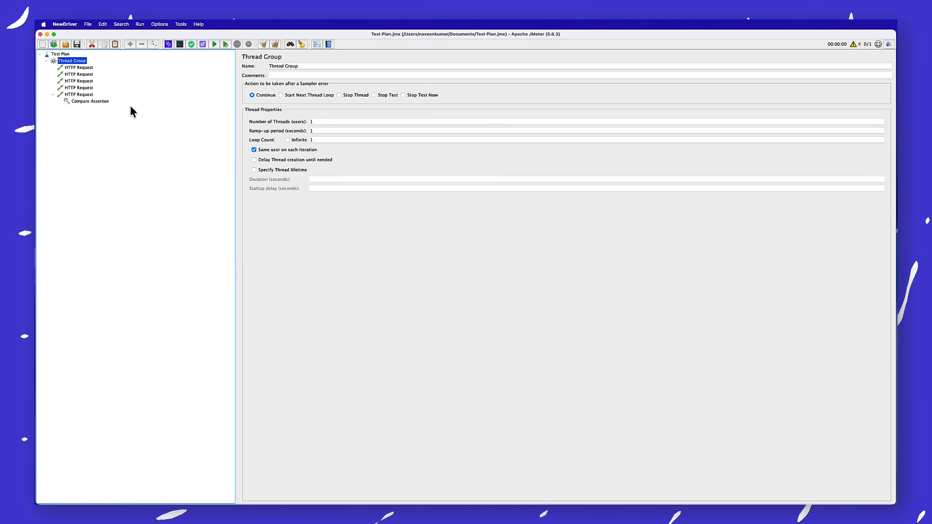
Step: Use the SuperKey palette to search for "view" and insert a View Results Tree listener under the Thread Group
key(ctrl+k)
text(e)
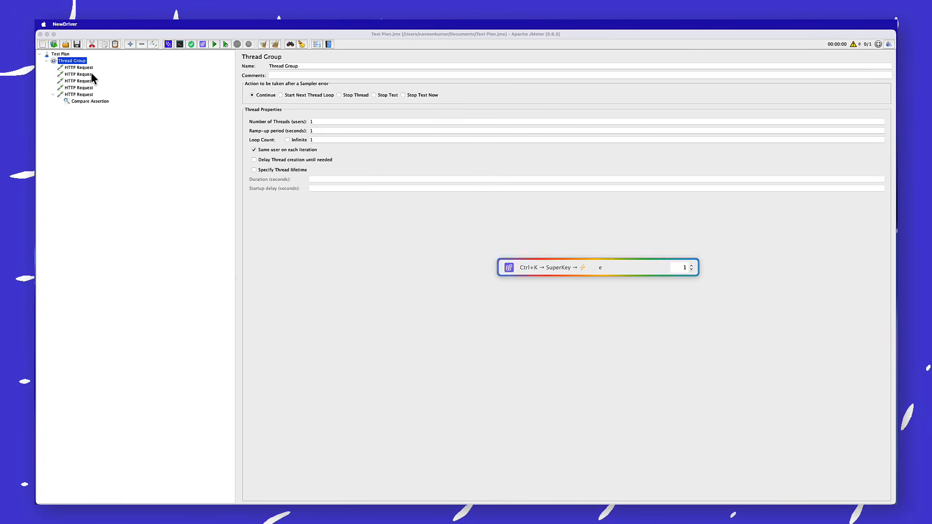
text(view)
key(Down)
key(Down)
key(Down)
key(Return)
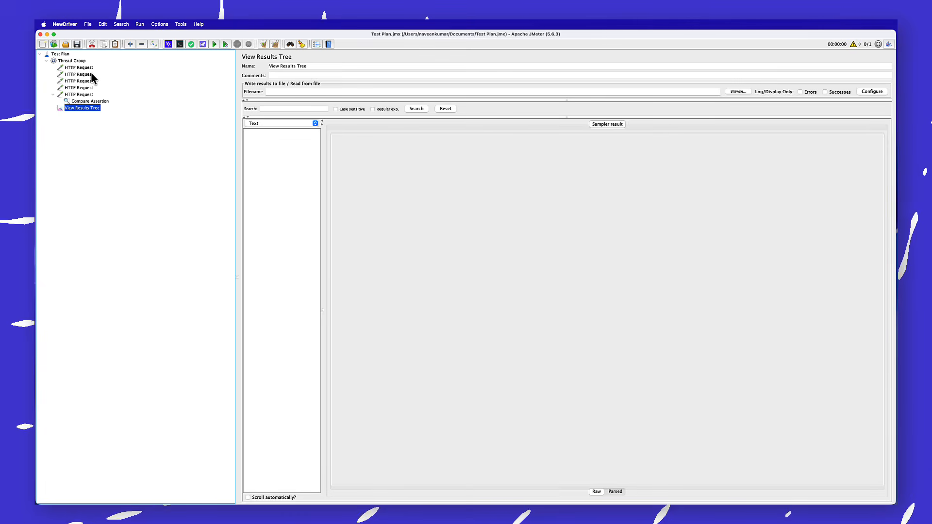
Step: Run the thread group with the SuperKey action "Run Tg" and choose to overwrite the existing results file
key(ctrl+k)
text(ru)
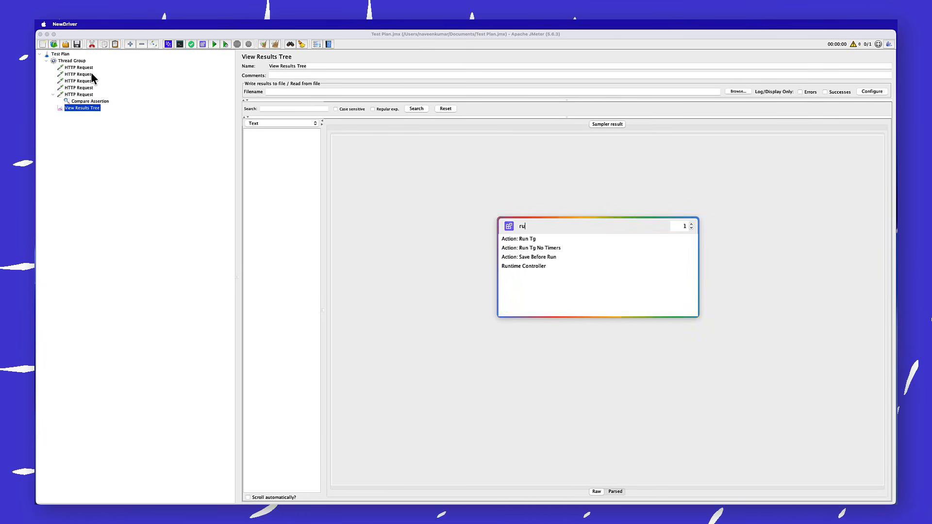
key(Down)
key(Return)
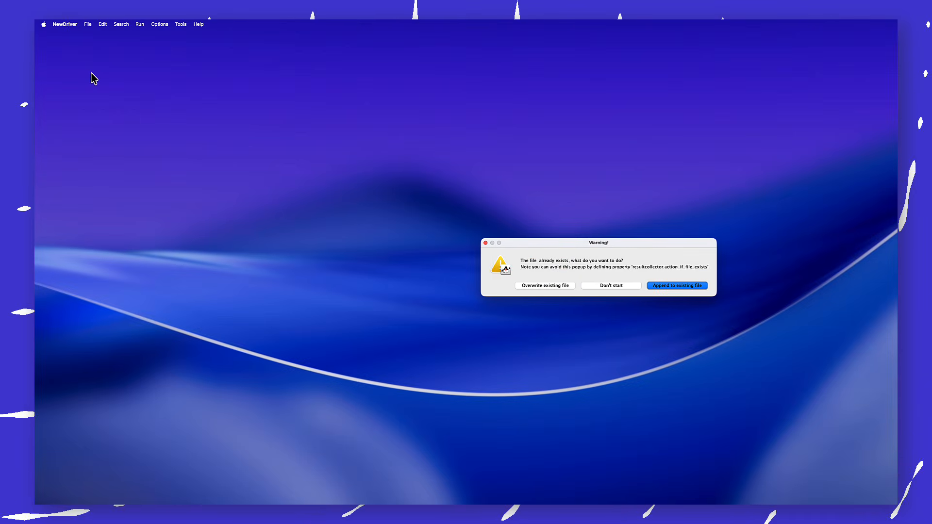
click(544, 288)
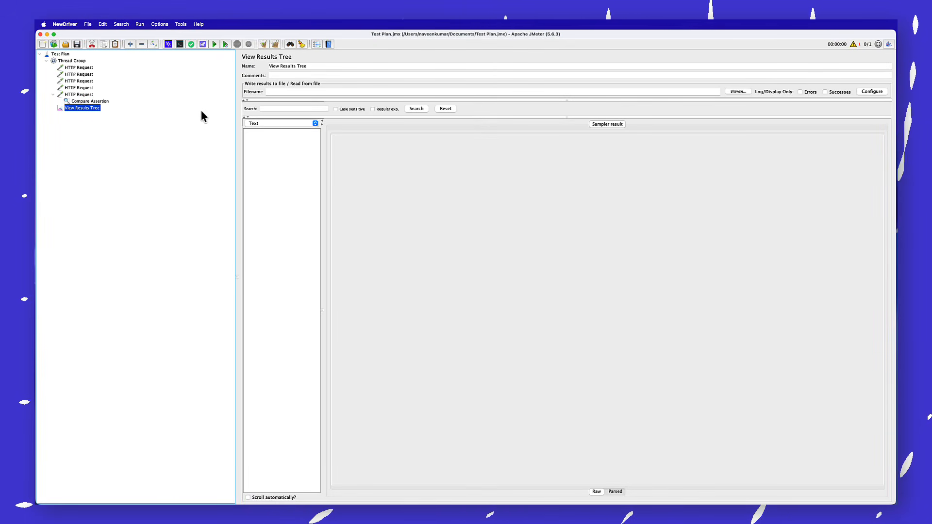
Step: Set the server name of the first HTTP Request to qainsights.com
click(79, 68)
click(482, 108)
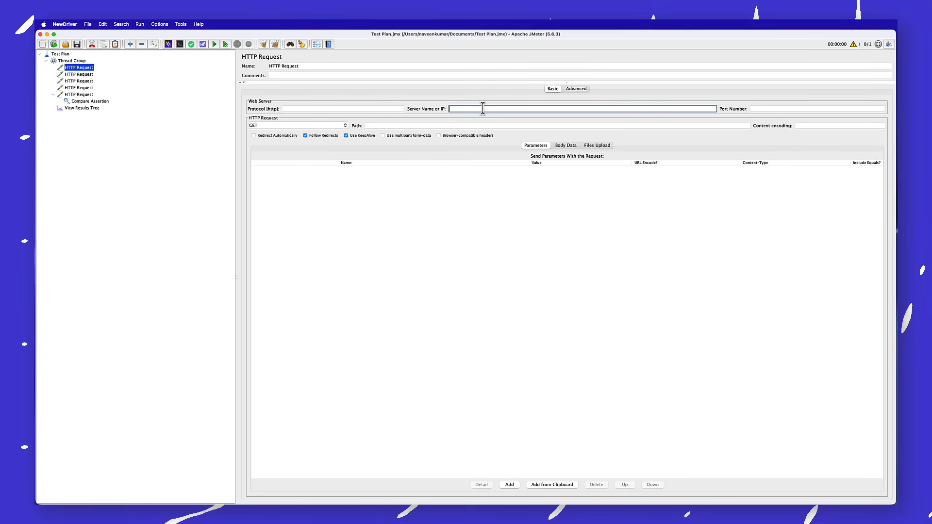
text(qainsig)
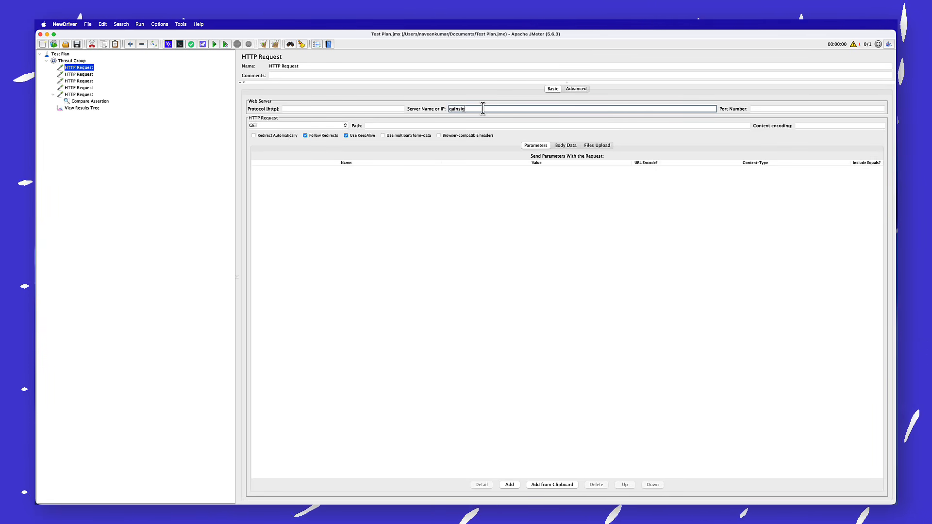
text(hts.com)
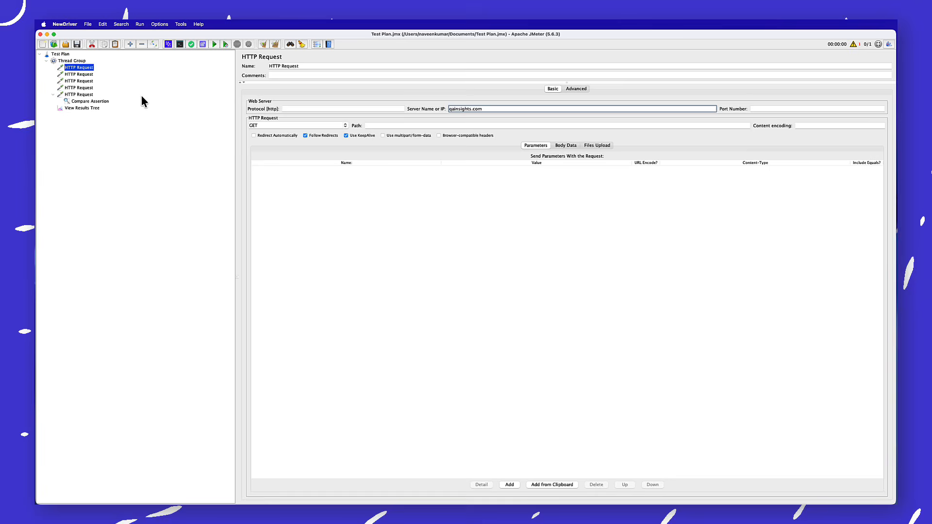
Step: Remove the four other HTTP Requests together with the Compare Assertion, keeping the first request and the View Results Tree
click(79, 75)
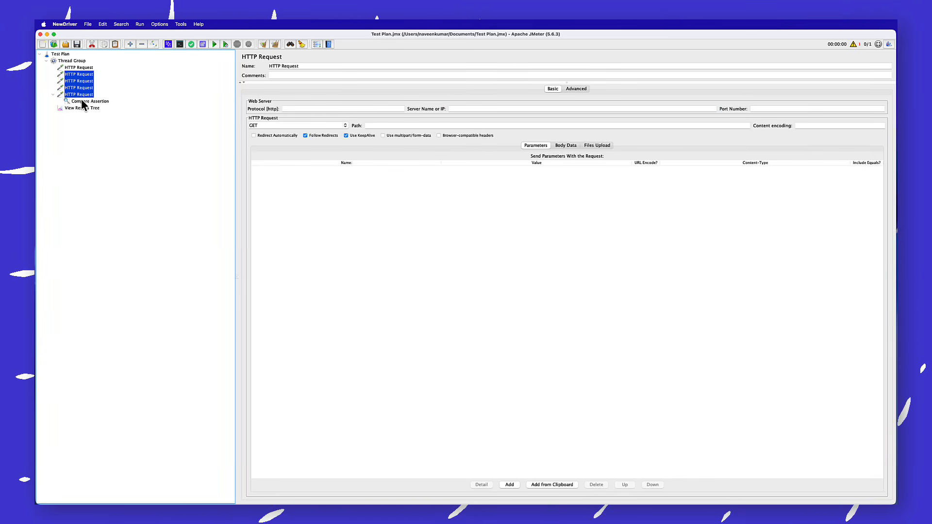
super+click(81, 101)
click(91, 44)
Step: From the View Results Tree, run the thread group through the SuperKey palette, append to the existing file and expand the HTTP Request result
click(82, 75)
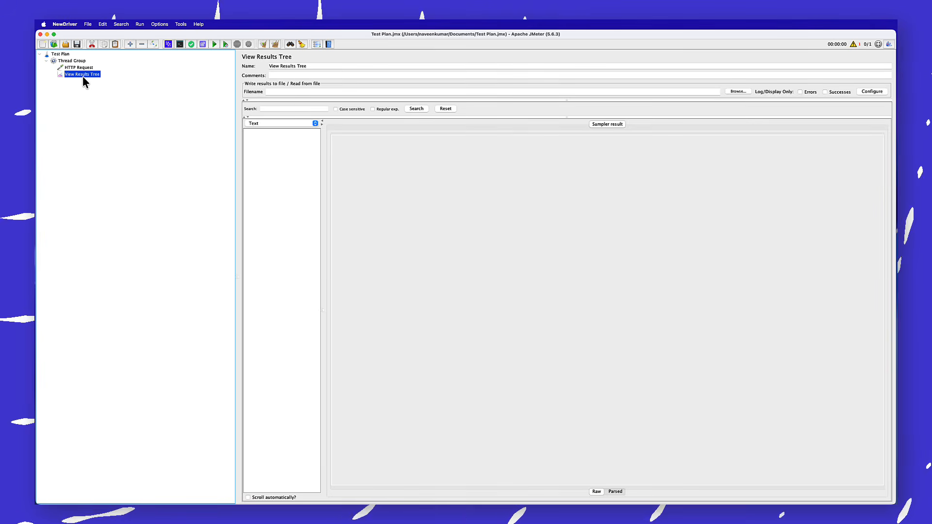
key(super+shift+p)
text(r)
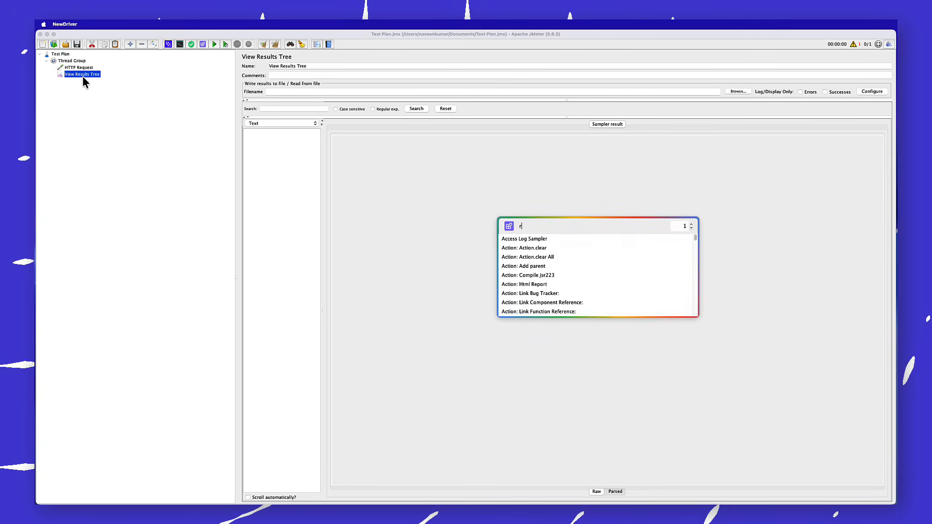
text(un)
key(Escape)
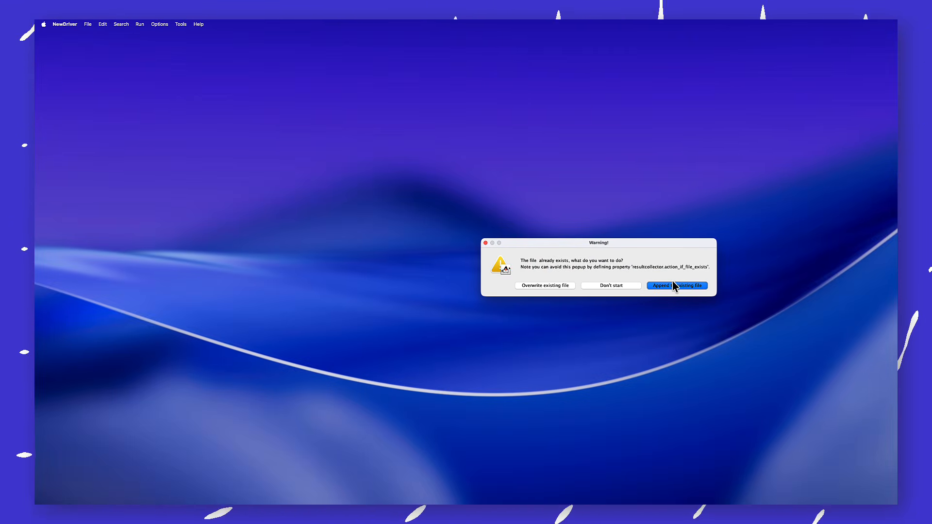
click(674, 286)
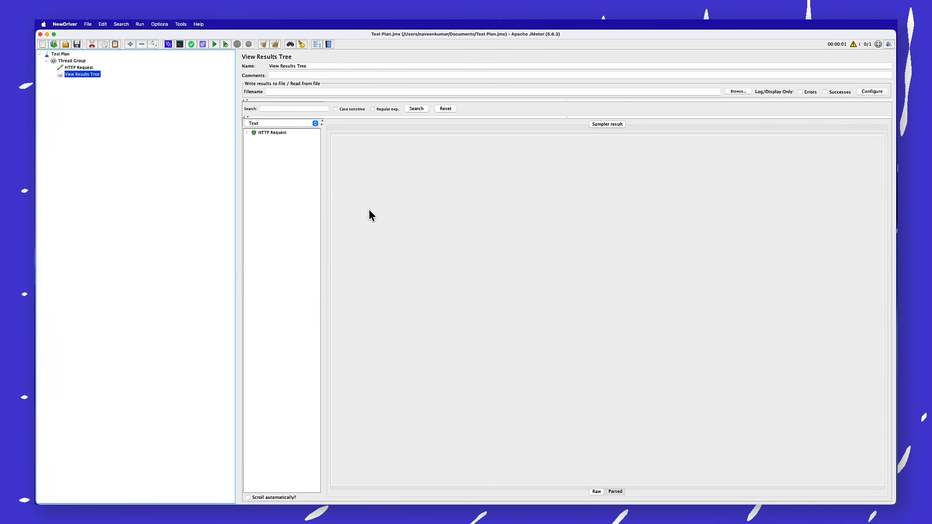
double_click(270, 132)
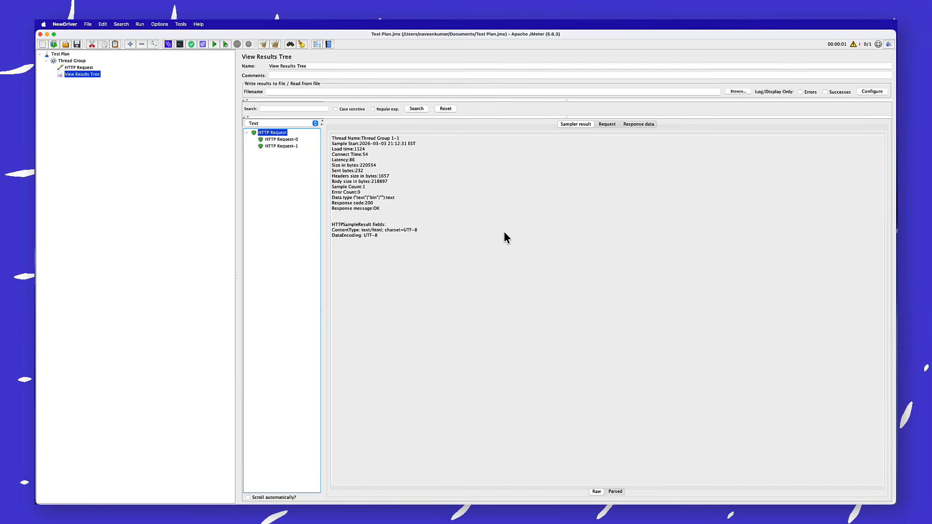
Step: Try the secret command "jmeter rocks" in the SuperKey palette and close the resulting animation
key(alt+space)
key(Escape)
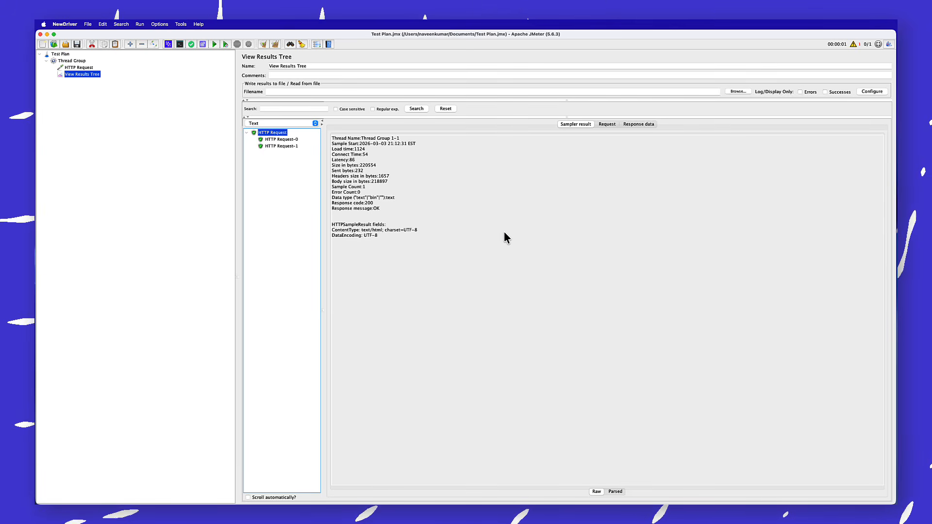
key(super+shift+space)
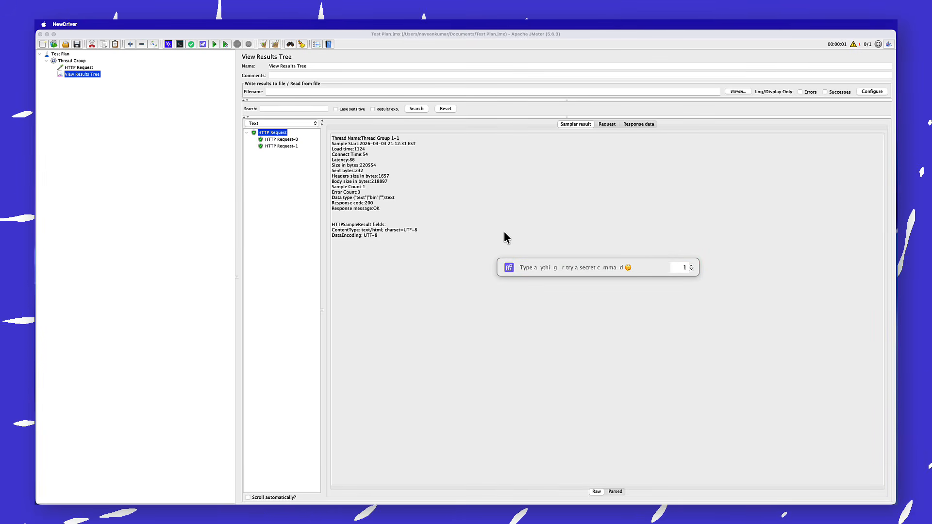
text(jmeter r)
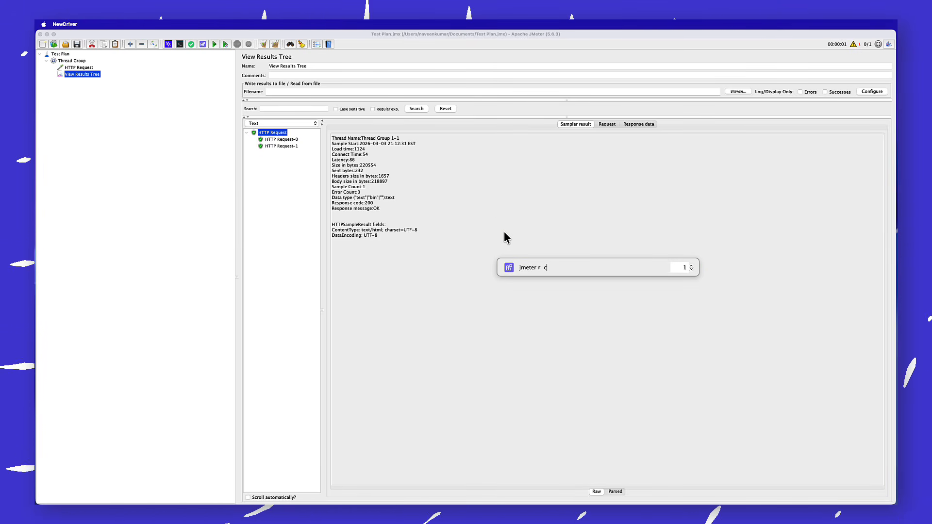
text(  ck)
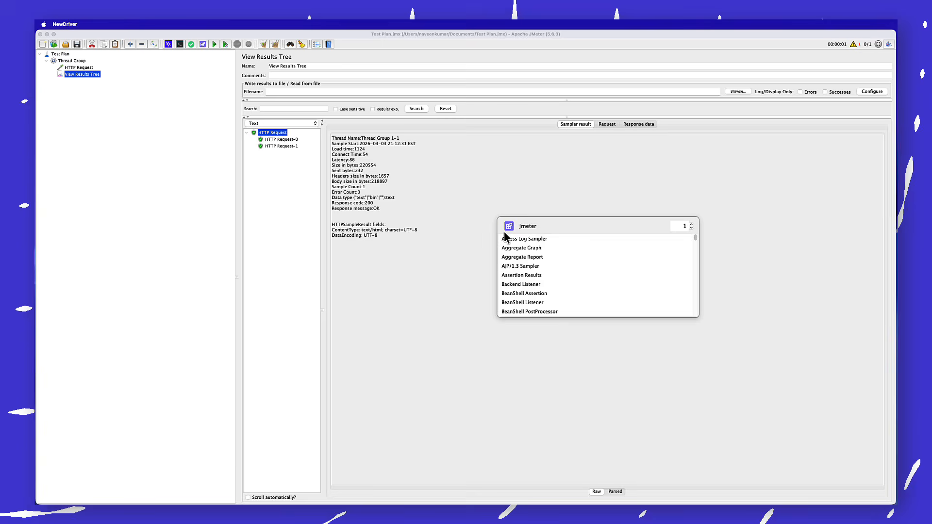
key(Return)
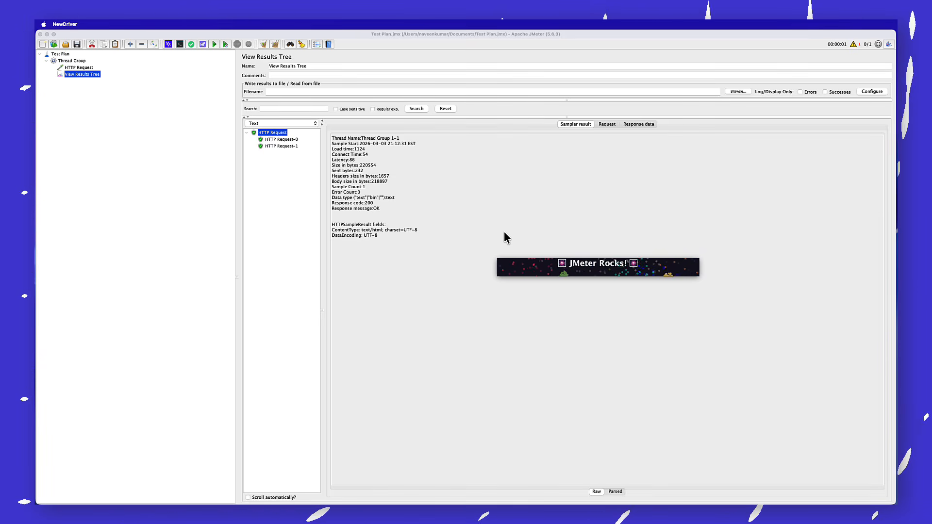
key(Escape)
key(Escape)
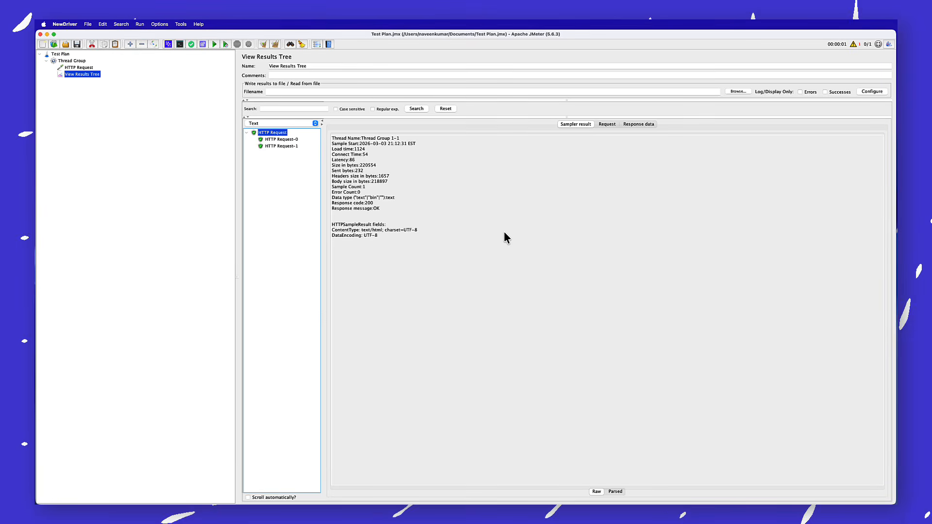